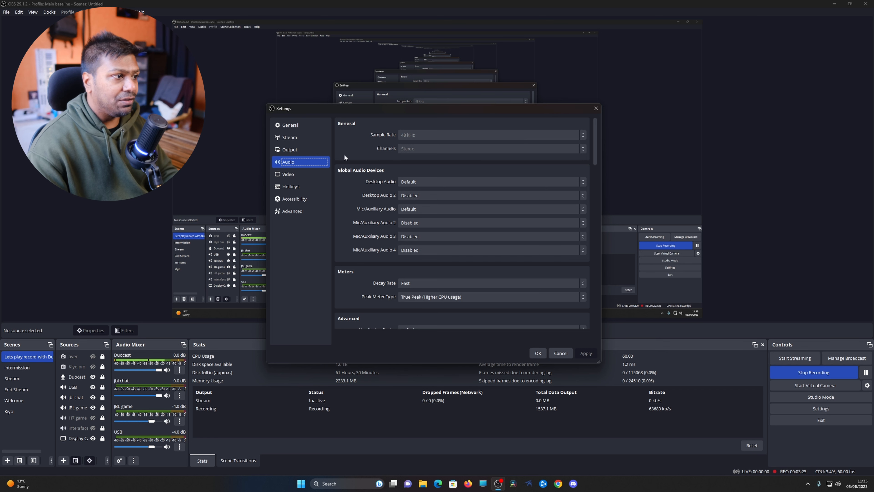
- Review the recording output settings and encoder settings, and open the audio mixer's advanced audio properties
{"action": "left_click", "coordinate": [315, 152]}
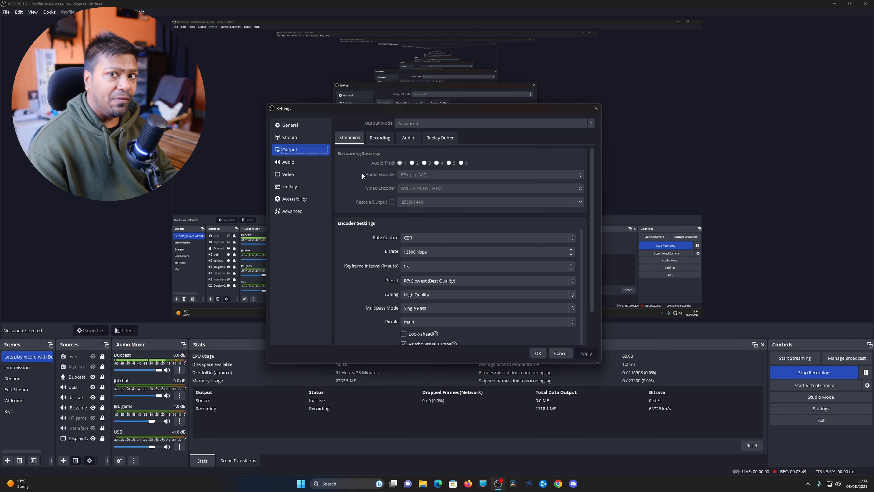
{"action": "left_click", "coordinate": [384, 140]}
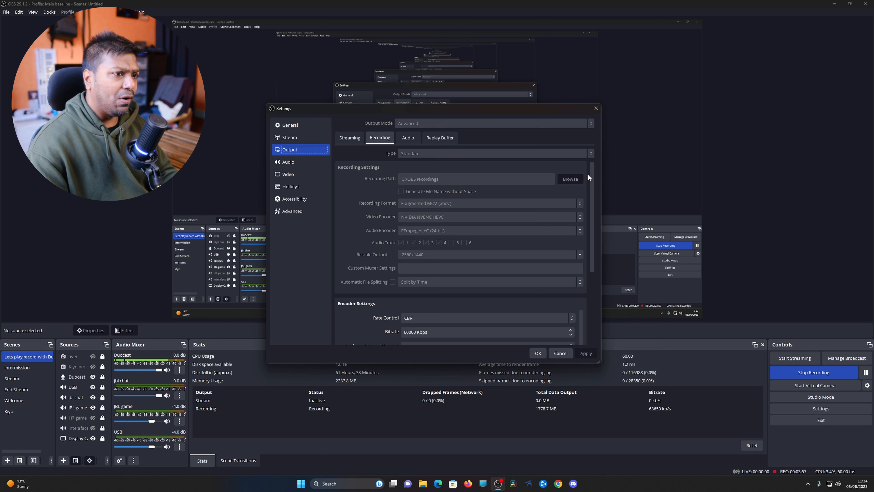
{"action": "left_click_drag", "start_coordinate": [594, 177], "coordinate": [594, 145]}
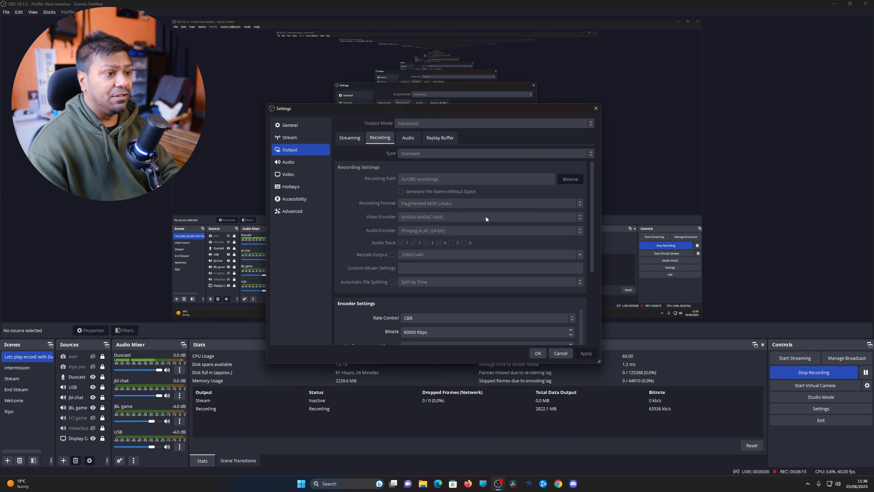
{"action": "scroll", "coordinate": [497, 213], "scroll_direction": "down", "scroll_amount": 1}
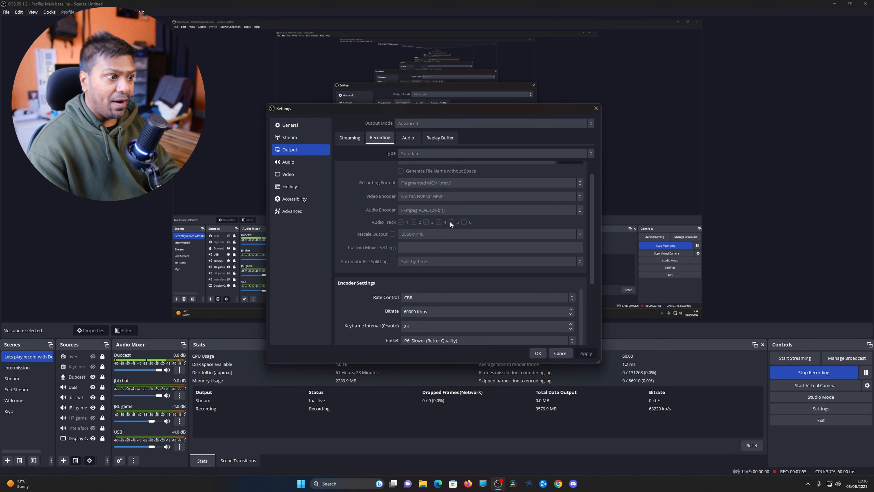
{"action": "scroll", "coordinate": [537, 229], "scroll_direction": "down", "scroll_amount": 3}
{"action": "scroll", "coordinate": [370, 223], "scroll_direction": "down", "scroll_amount": 1}
{"action": "scroll", "coordinate": [356, 249], "scroll_direction": "down", "scroll_amount": 2}
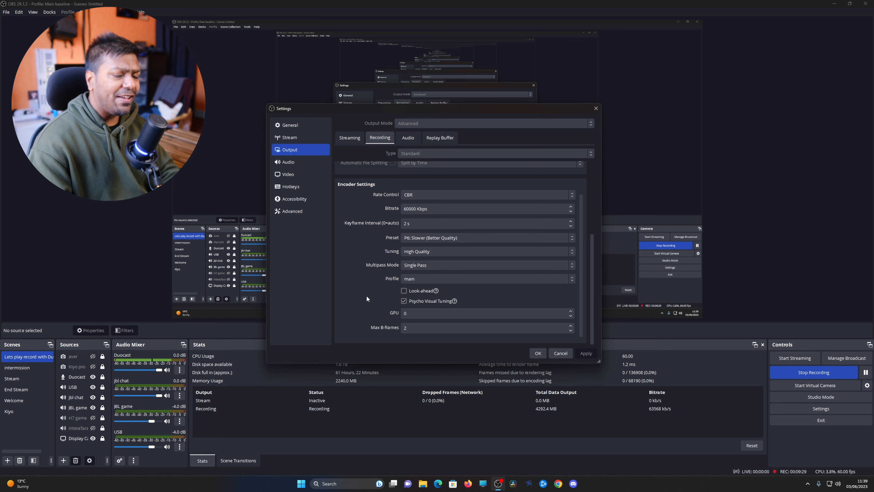
{"action": "scroll", "coordinate": [372, 275], "scroll_direction": "up", "scroll_amount": 5}
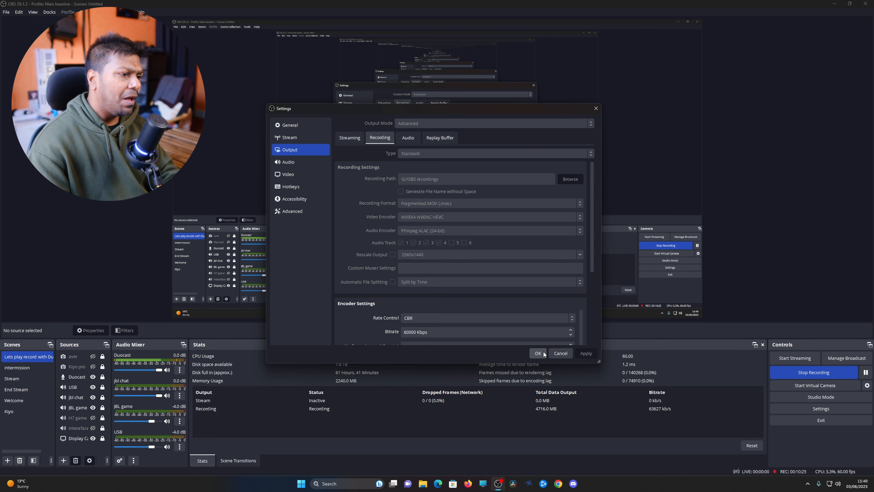
{"action": "left_click", "coordinate": [596, 111]}
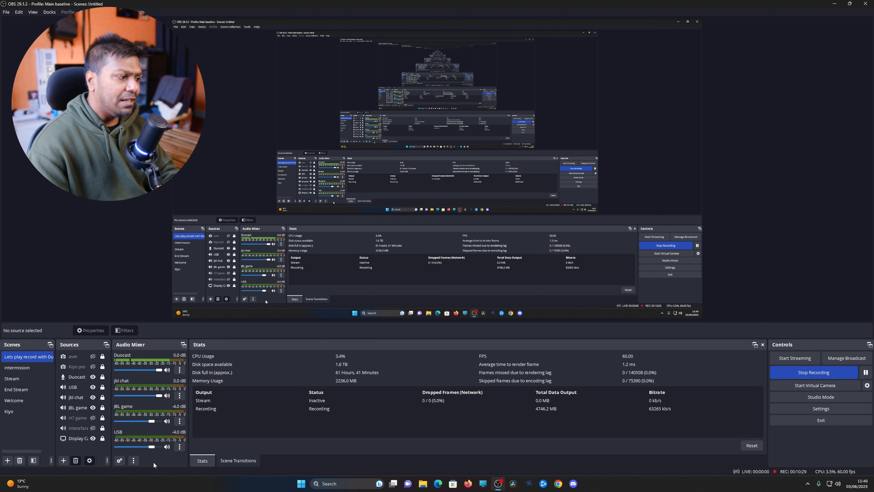
{"action": "left_click", "coordinate": [120, 461]}
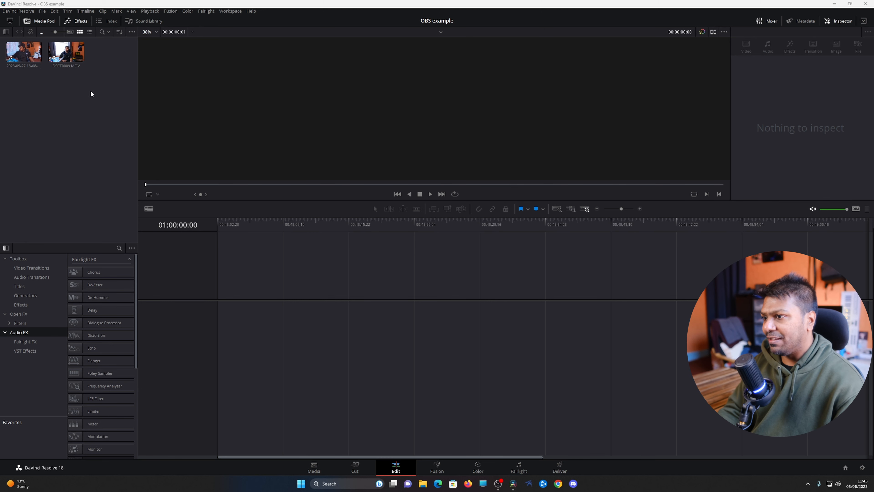
- In DaVinci Resolve, place DSCF0009.MOV on a new timeline with a taller Audio 1 track, starting about 56 seconds in
{"action": "left_click_drag", "start_coordinate": [66, 52], "coordinate": [248, 277]}
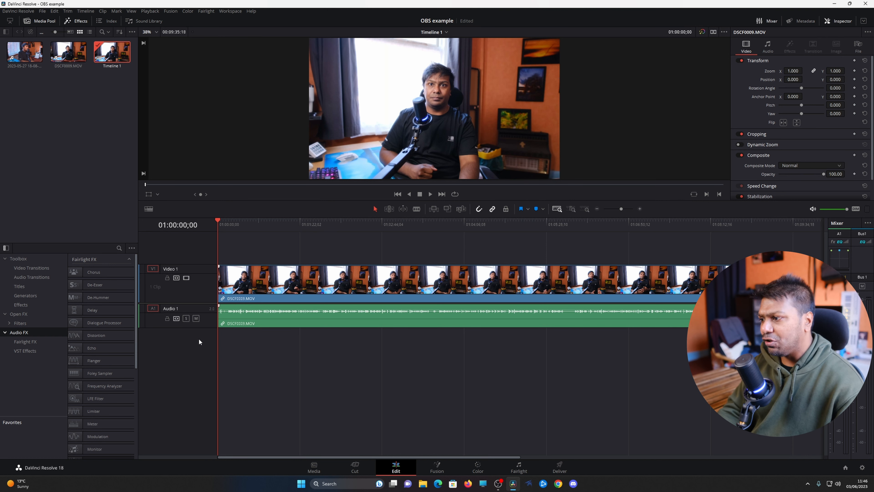
{"action": "left_click_drag", "start_coordinate": [208, 327], "coordinate": [207, 352]}
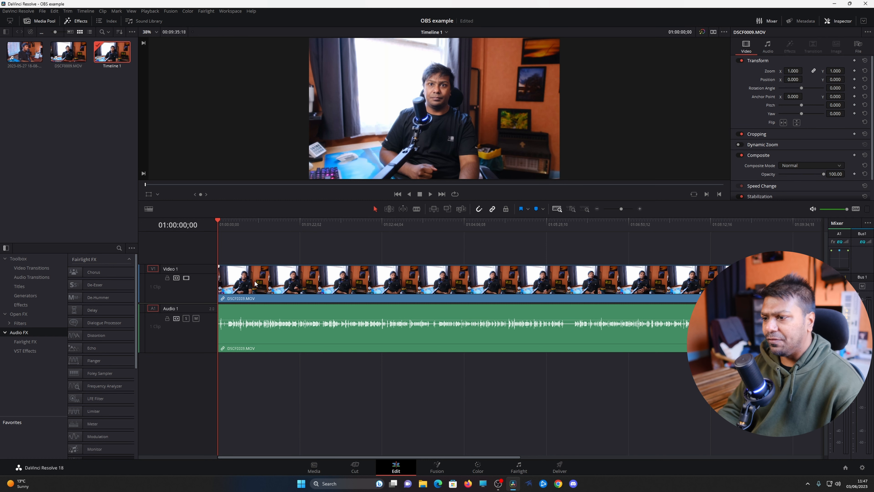
{"action": "left_click_drag", "start_coordinate": [256, 283], "coordinate": [313, 283]}
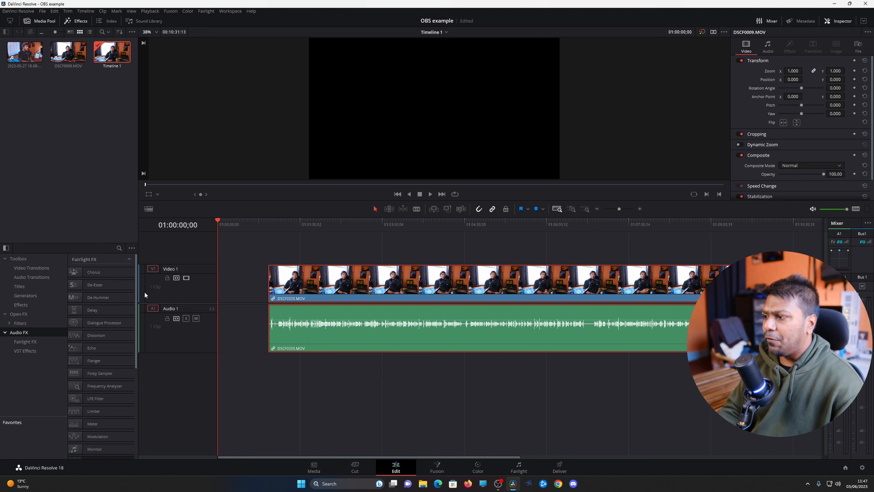
{"action": "scroll", "coordinate": [205, 304], "scroll_direction": "down", "scroll_amount": 2}
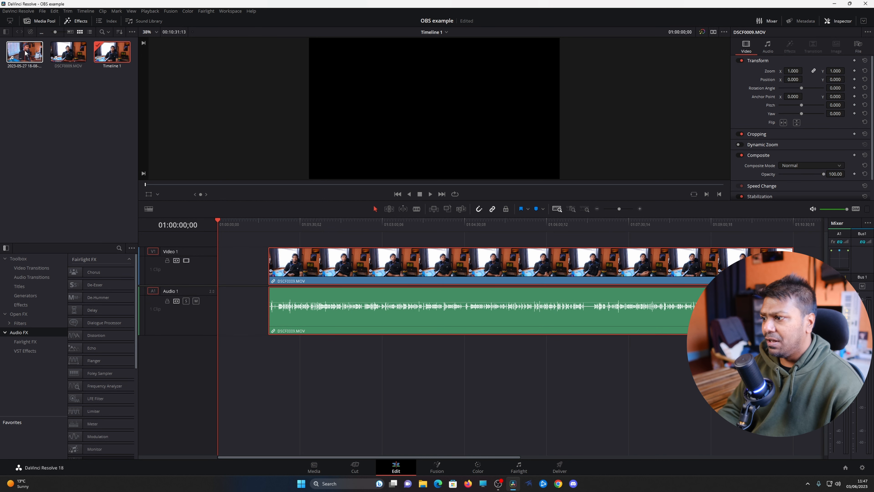
{"action": "scroll", "coordinate": [198, 287], "scroll_direction": "up", "scroll_amount": 4}
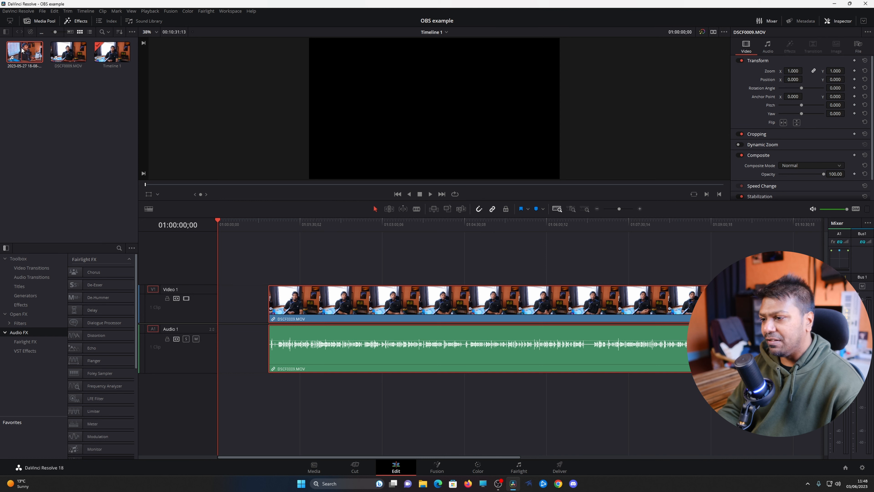
{"action": "left_click_drag", "start_coordinate": [22, 51], "coordinate": [238, 392]}
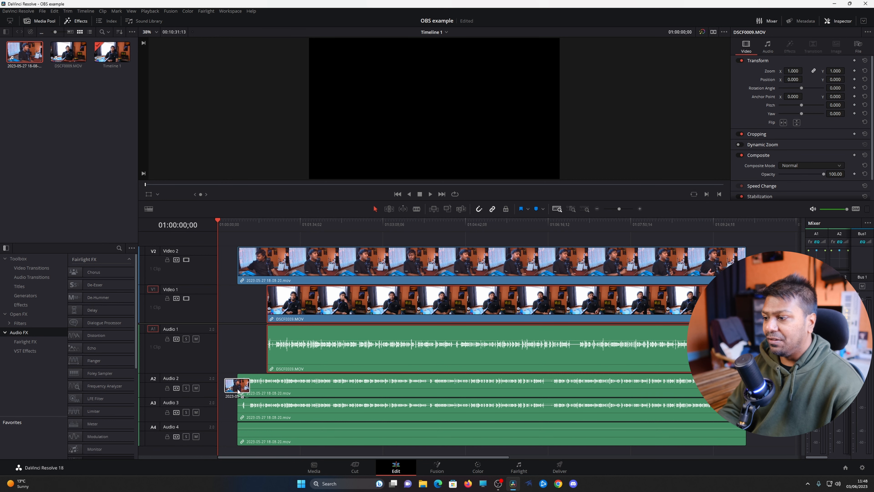
{"action": "left_click_drag", "start_coordinate": [238, 391], "coordinate": [239, 391]}
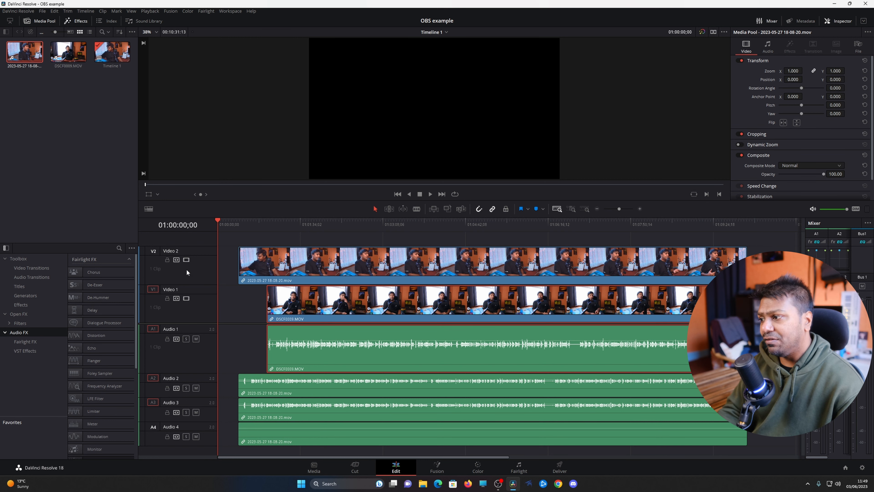
{"action": "left_click", "coordinate": [186, 260]}
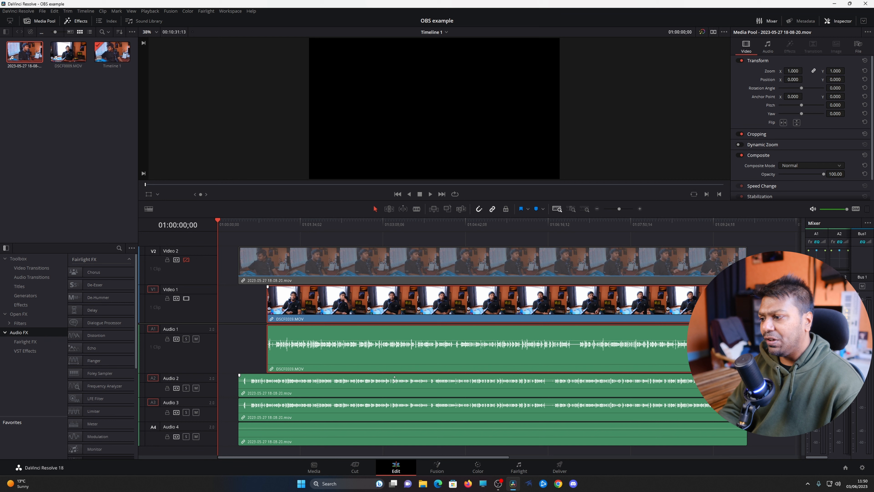
{"action": "right_click", "coordinate": [206, 389]}
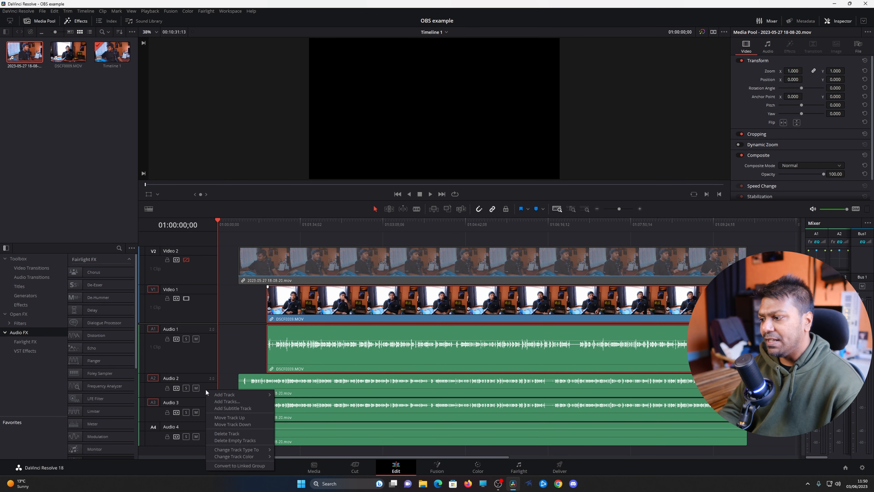
{"action": "left_click", "coordinate": [242, 433]}
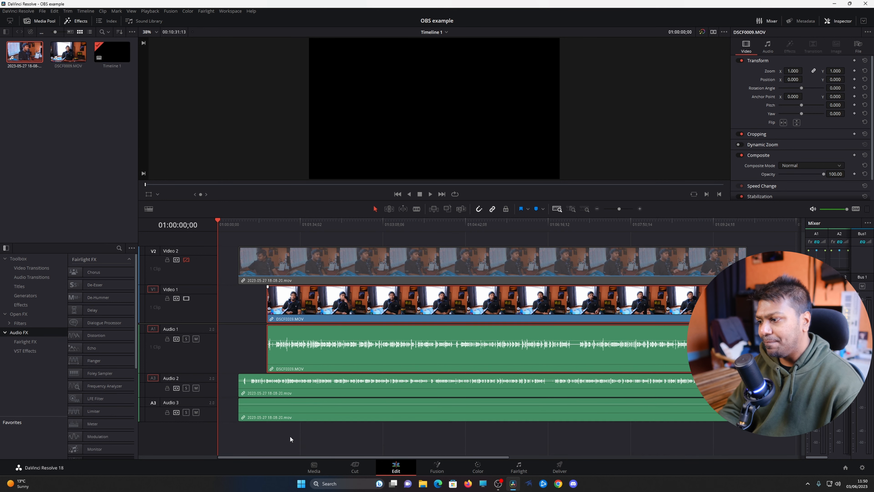
{"action": "right_click", "coordinate": [208, 412]}
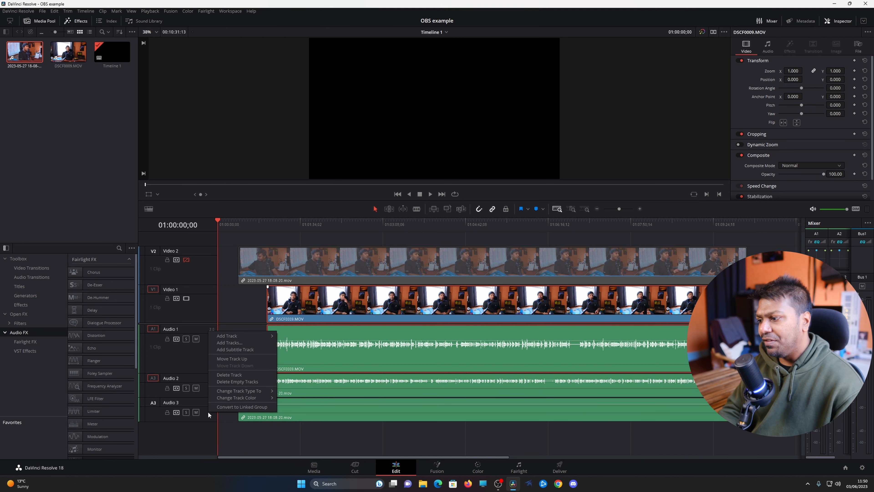
{"action": "left_click", "coordinate": [240, 376]}
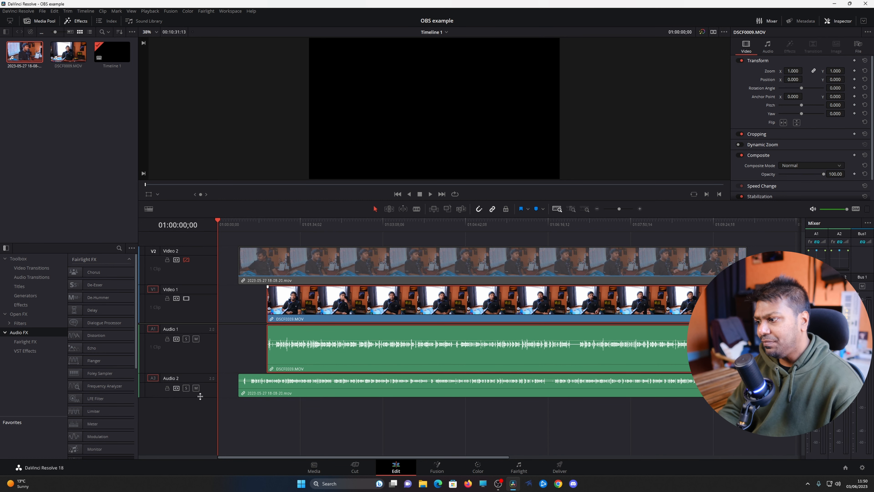
{"action": "left_click_drag", "start_coordinate": [200, 398], "coordinate": [206, 423]}
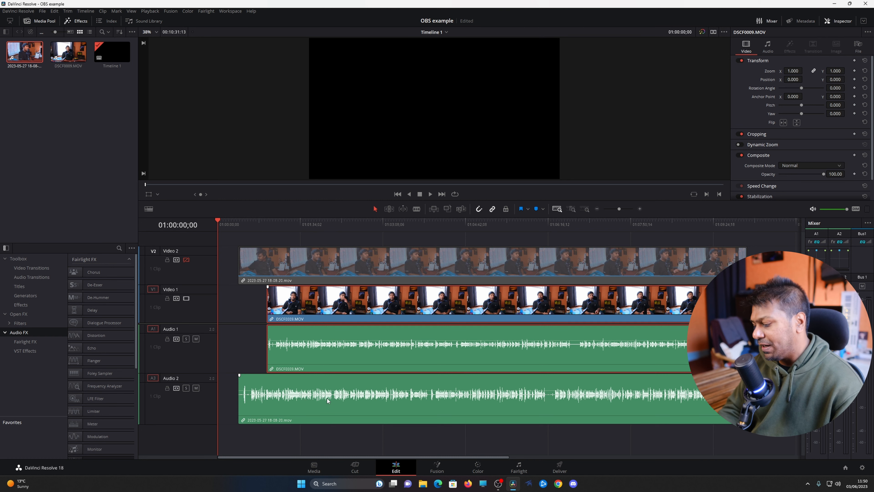
- Auto-align the clips on all tracks based on waveform and save the project
{"action": "left_click_drag", "start_coordinate": [443, 448], "coordinate": [397, 263]}
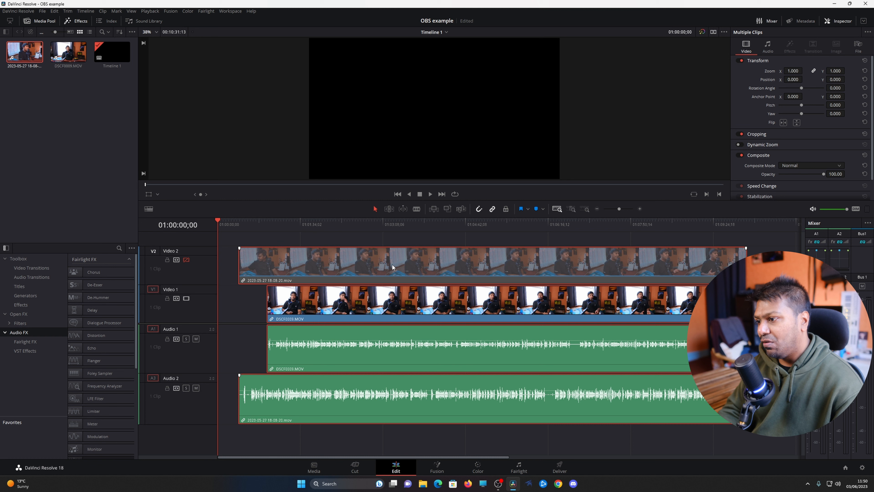
{"action": "right_click", "coordinate": [367, 347]}
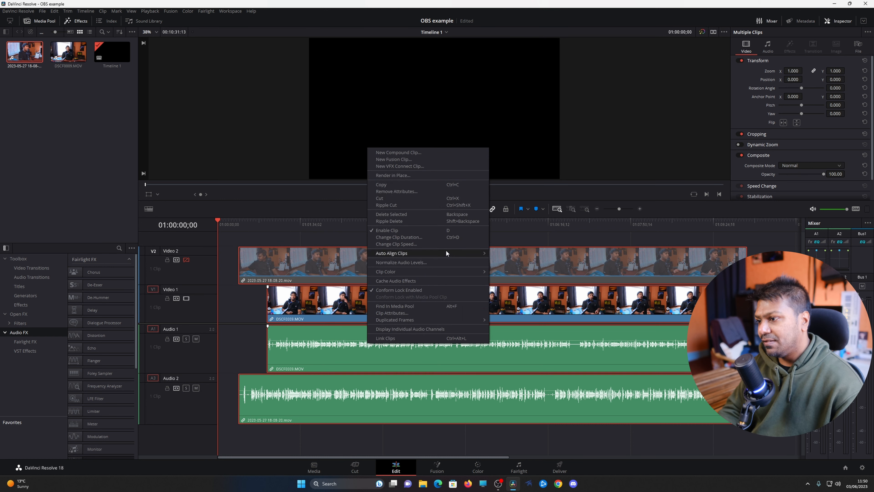
{"action": "mouse_move", "coordinate": [446, 252]}
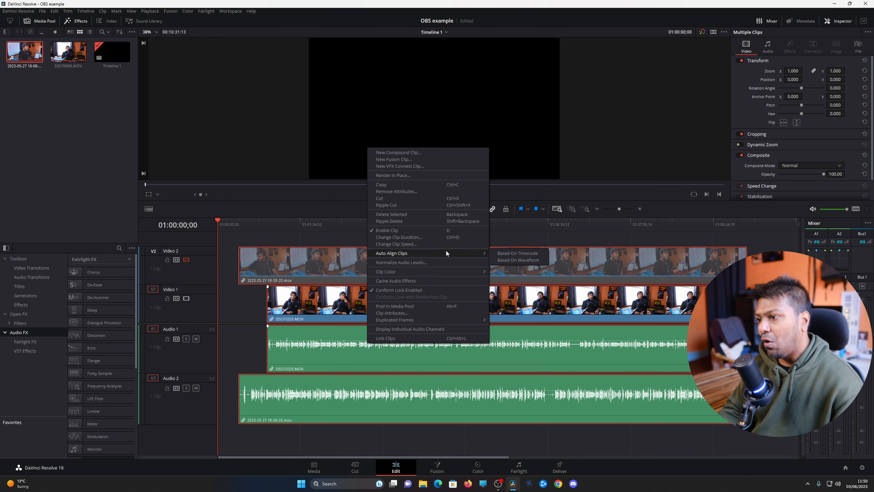
{"action": "left_click", "coordinate": [519, 262]}
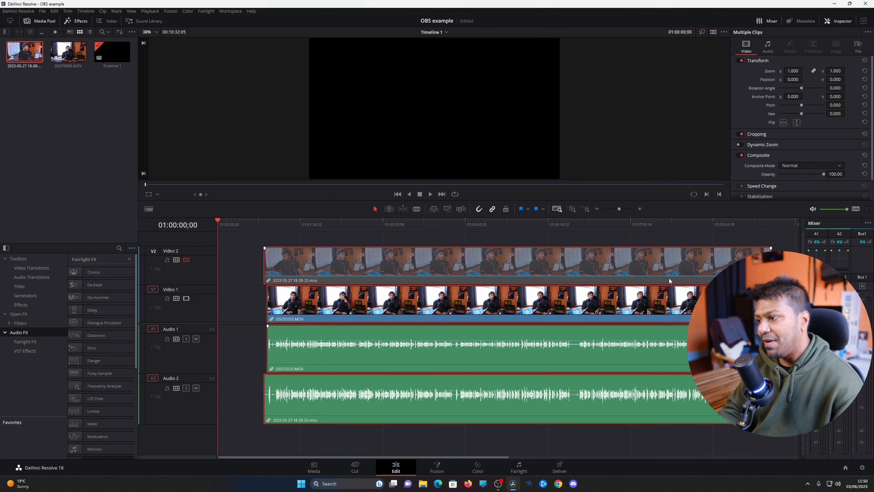
{"action": "key", "text": "ctrl+s"}
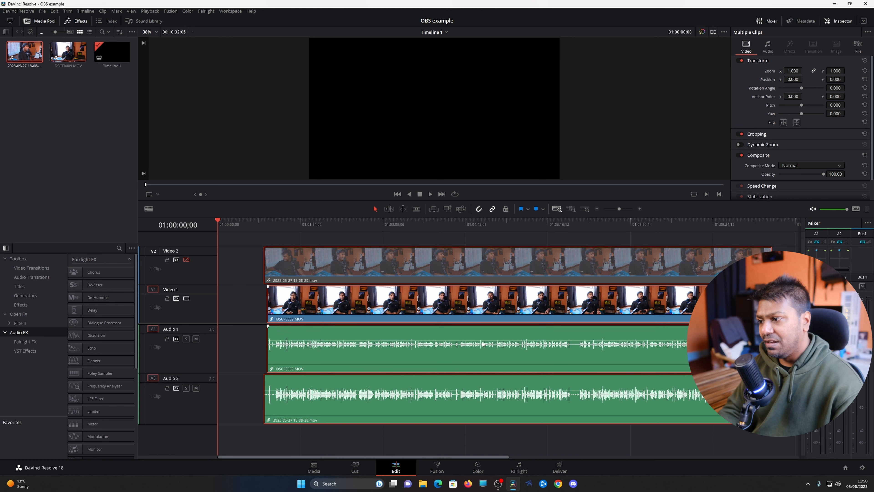
- Link the aligned camera and OBS recording clips together
{"action": "right_click", "coordinate": [400, 356]}
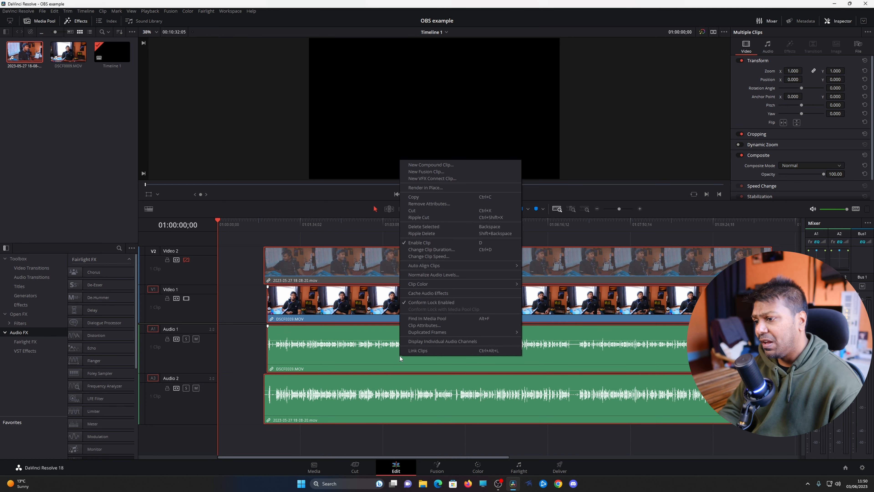
{"action": "left_click", "coordinate": [424, 351]}
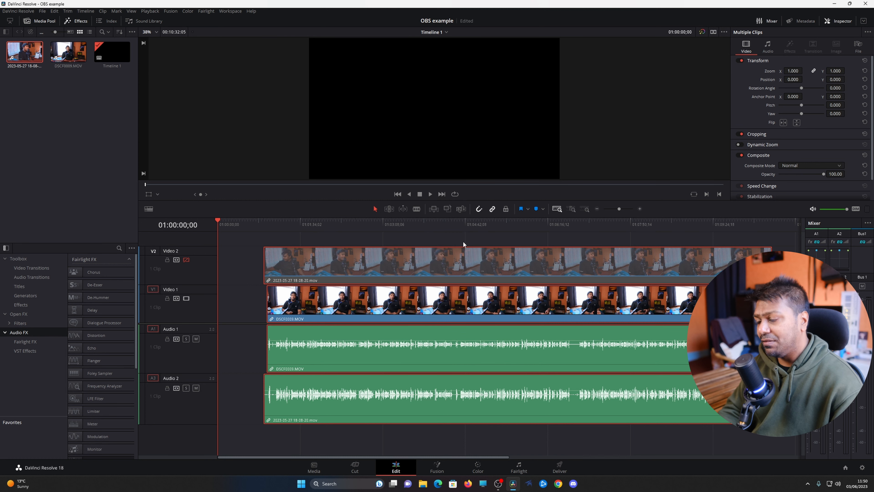
- Blade the linked clips shortly after their start, delete the lead-in pieces and move the remaining clips to the timeline start
{"action": "left_click", "coordinate": [416, 209]}
{"action": "left_click", "coordinate": [274, 271]}
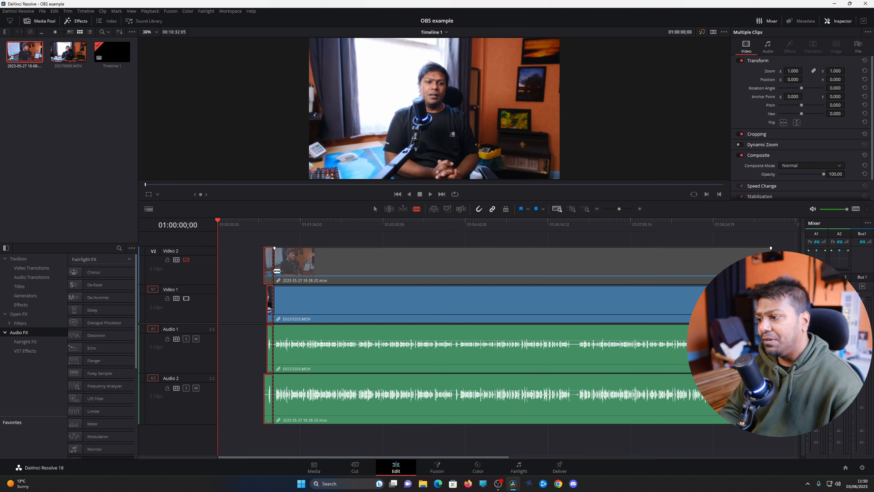
{"action": "key", "text": "a"}
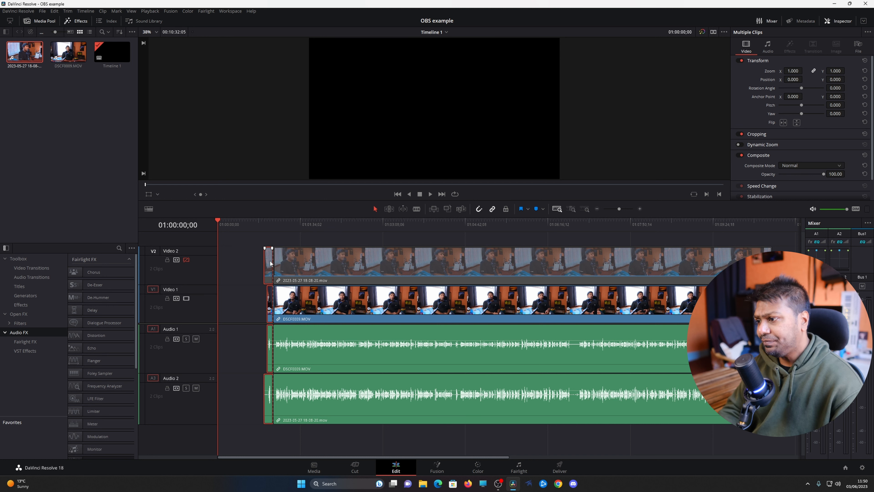
{"action": "right_click", "coordinate": [270, 264]}
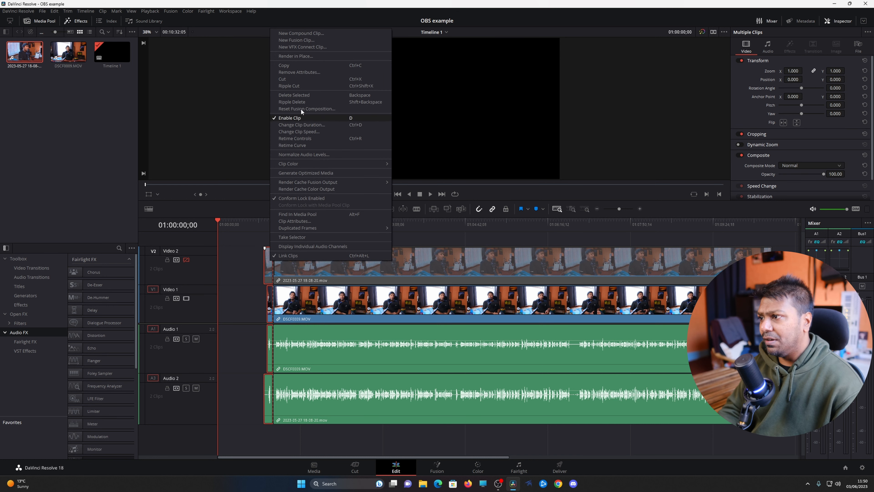
{"action": "left_click", "coordinate": [296, 95]}
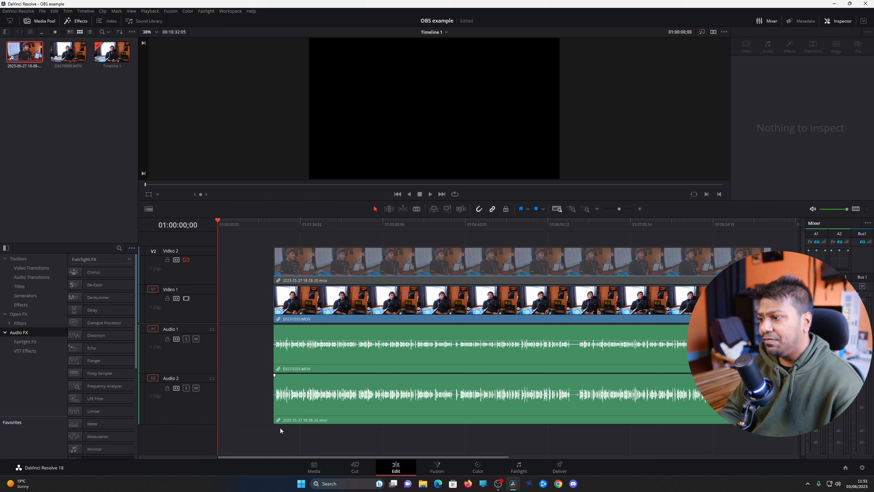
{"action": "left_click_drag", "start_coordinate": [491, 305], "coordinate": [435, 308]}
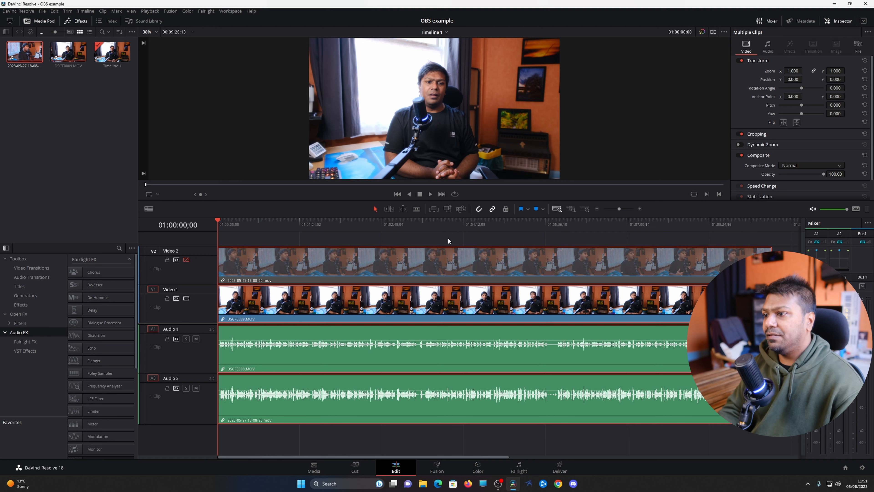
- Play the first seconds of the timeline and mute the camera clip's Audio 1 track
{"action": "left_click", "coordinate": [429, 194]}
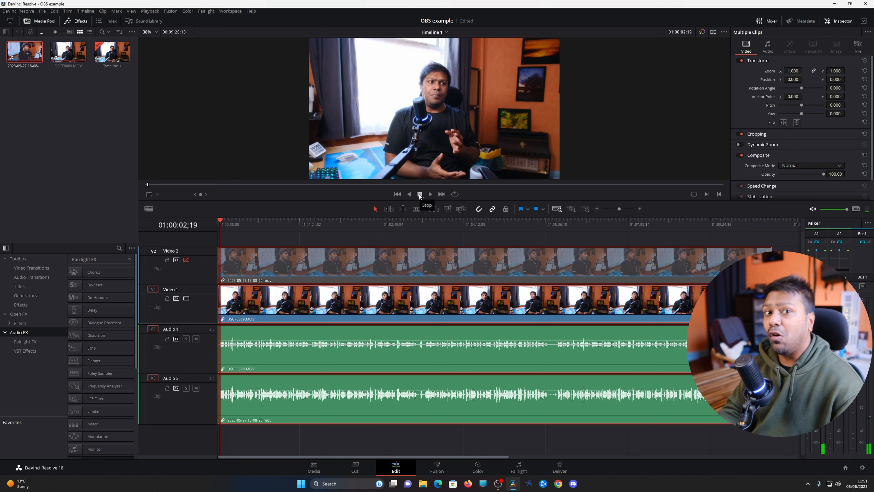
{"action": "left_click", "coordinate": [419, 195]}
{"action": "left_click", "coordinate": [196, 339]}
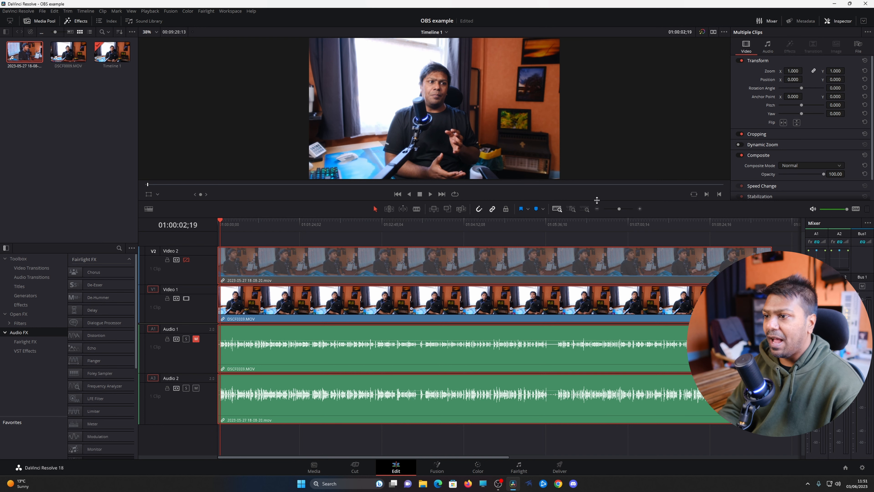
- Play several more seconds of the timeline to check the OBS audio against the camera picture, and stop
{"action": "left_click", "coordinate": [430, 194]}
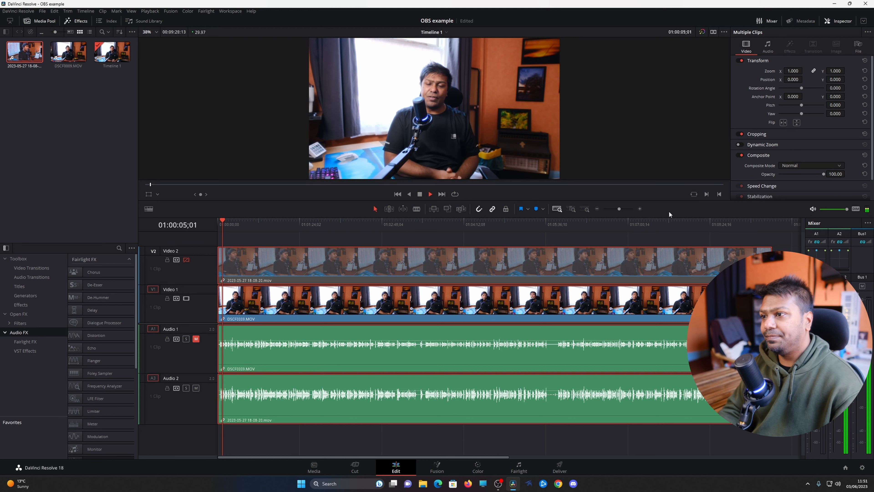
{"action": "left_click", "coordinate": [421, 195]}
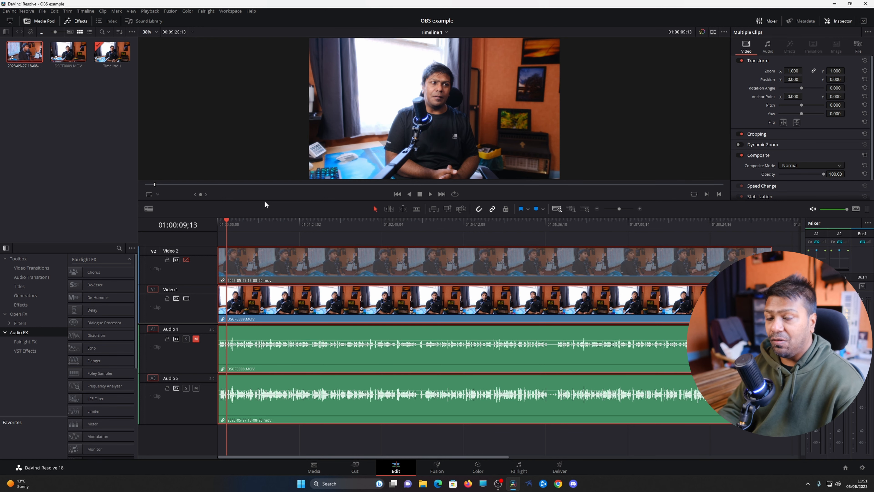
{"action": "left_click", "coordinate": [519, 469]}
{"action": "left_click", "coordinate": [396, 469]}
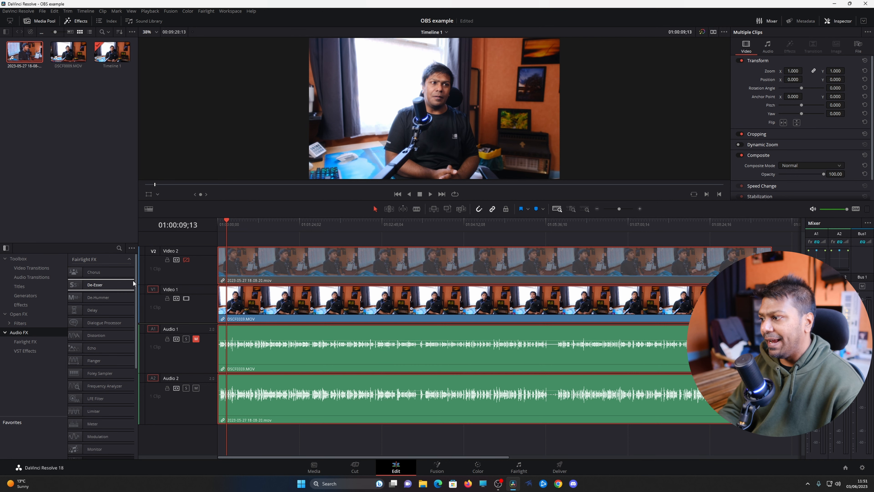
{"action": "mouse_move", "coordinate": [136, 274]}
{"action": "left_mouse_down"}
{"action": "mouse_move", "coordinate": [139, 376]}
{"action": "mouse_move", "coordinate": [136, 261]}
{"action": "left_mouse_up"}
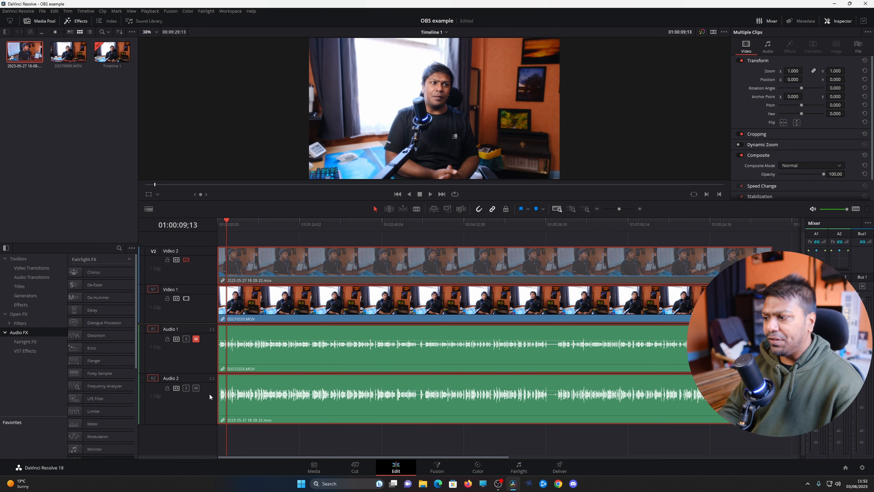
{"action": "left_click_drag", "start_coordinate": [194, 323], "coordinate": [197, 314]}
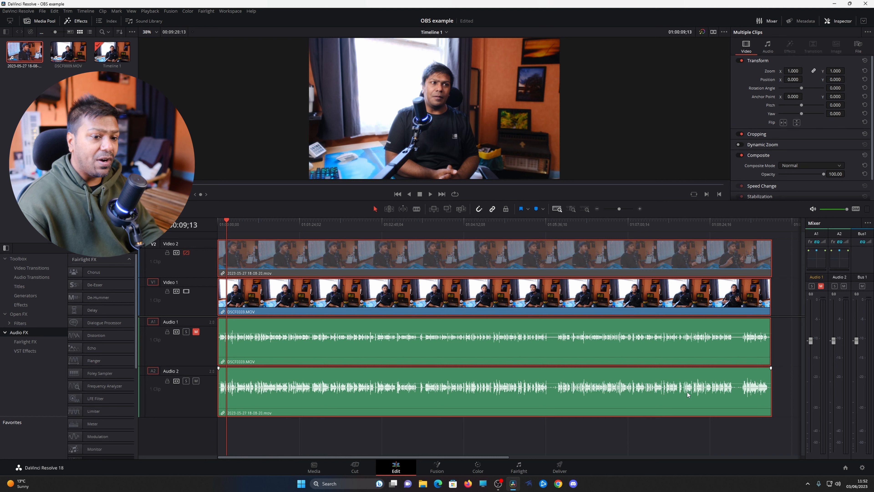
- Try raising the Audio 2 mixer fader, reset it to its default level and save the project
{"action": "mouse_move", "coordinate": [834, 343]}
{"action": "left_mouse_down"}
{"action": "mouse_move", "coordinate": [834, 364]}
{"action": "mouse_move", "coordinate": [837, 331]}
{"action": "left_mouse_up"}
{"action": "double_click", "coordinate": [834, 331]}
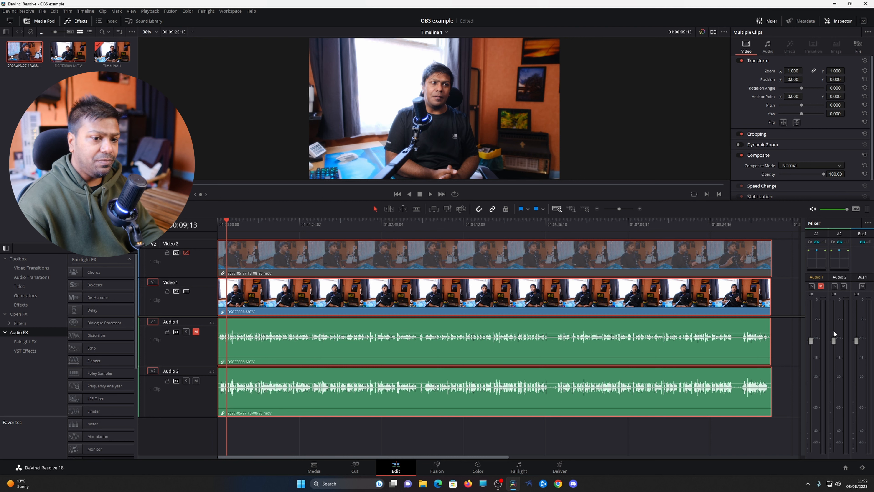
{"action": "key", "text": "ctrl+s"}
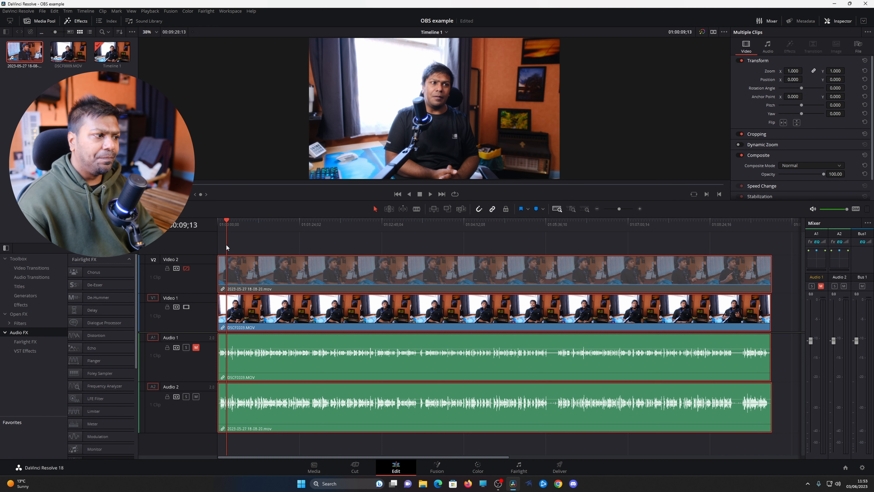
- Turn the Video 2 track back on and set only its first clip section's opacity to 0
{"action": "left_click", "coordinate": [186, 268]}
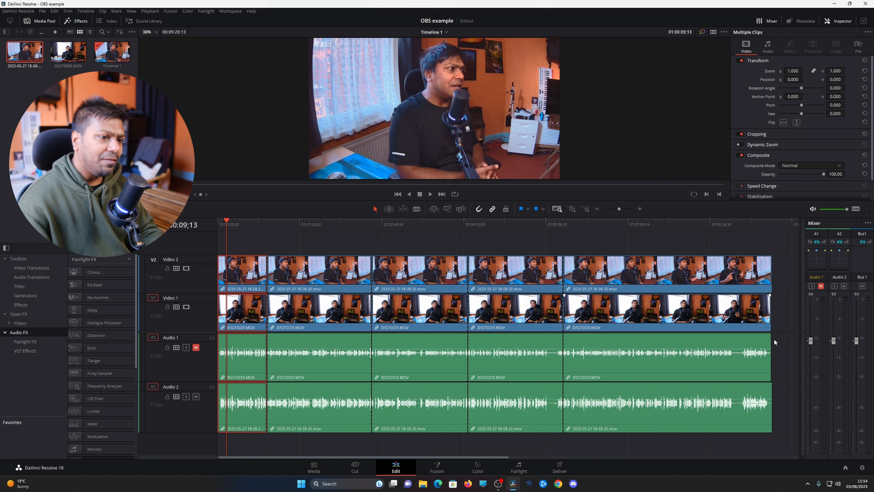
{"action": "left_click", "coordinate": [321, 276]}
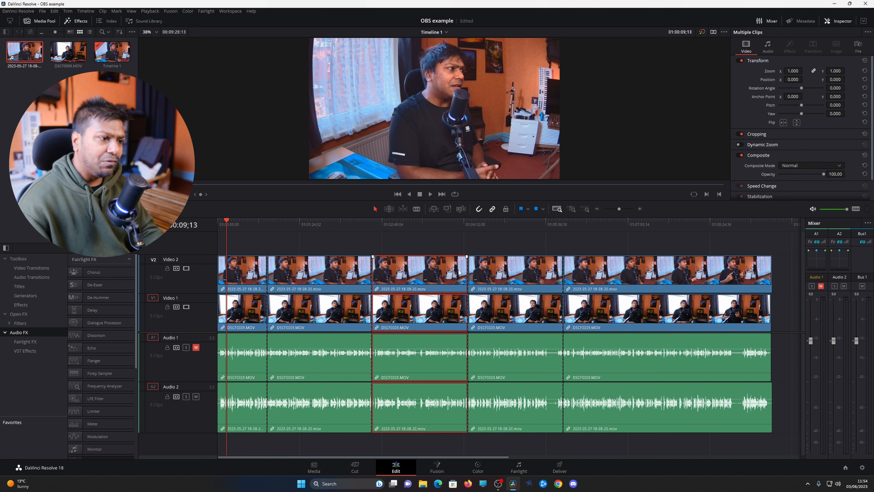
{"action": "left_click", "coordinate": [254, 261]}
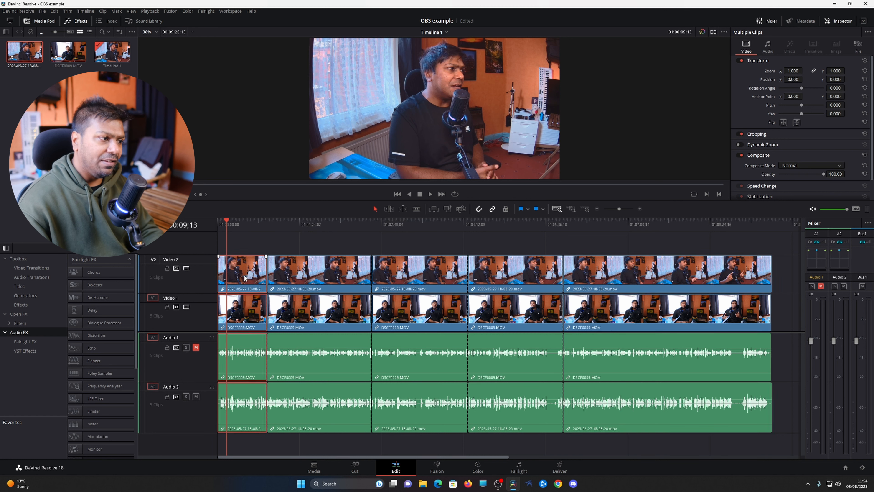
{"action": "left_click", "coordinate": [242, 276], "text": "alt"}
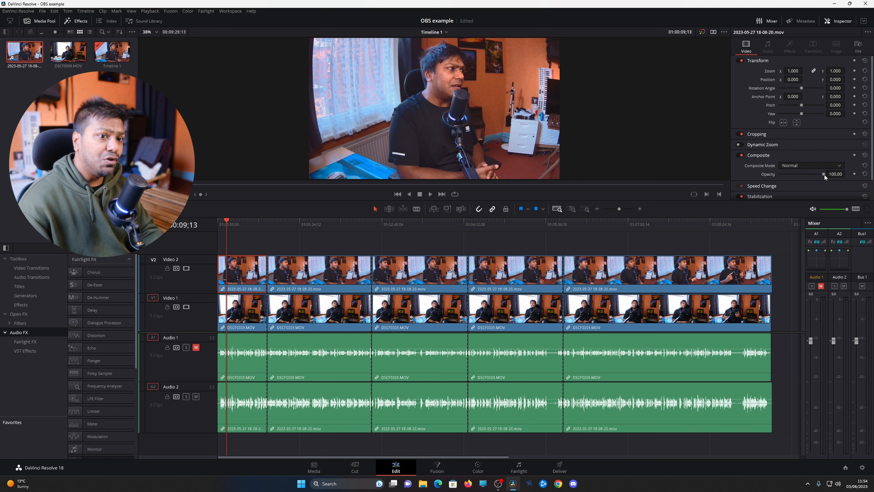
{"action": "left_click_drag", "start_coordinate": [824, 173], "coordinate": [779, 174]}
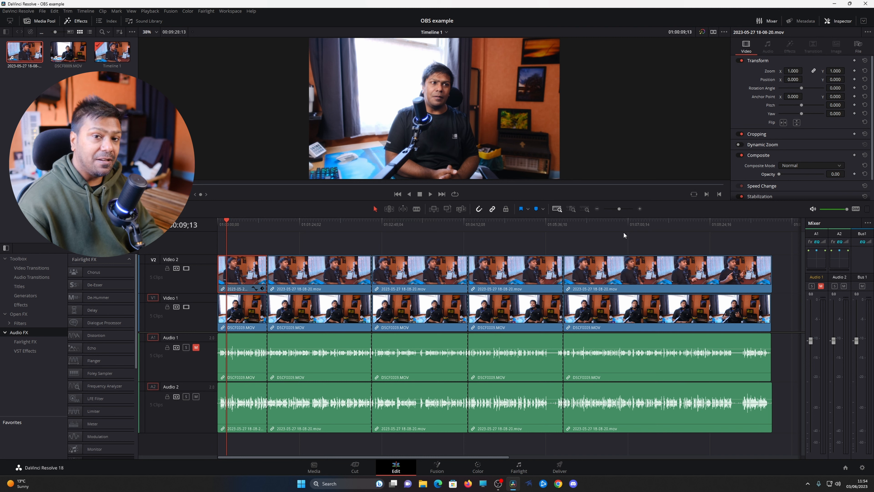
- Play the timeline from shortly before the first cut to check the switch from camera to OBS footage
{"action": "left_click", "coordinate": [261, 222]}
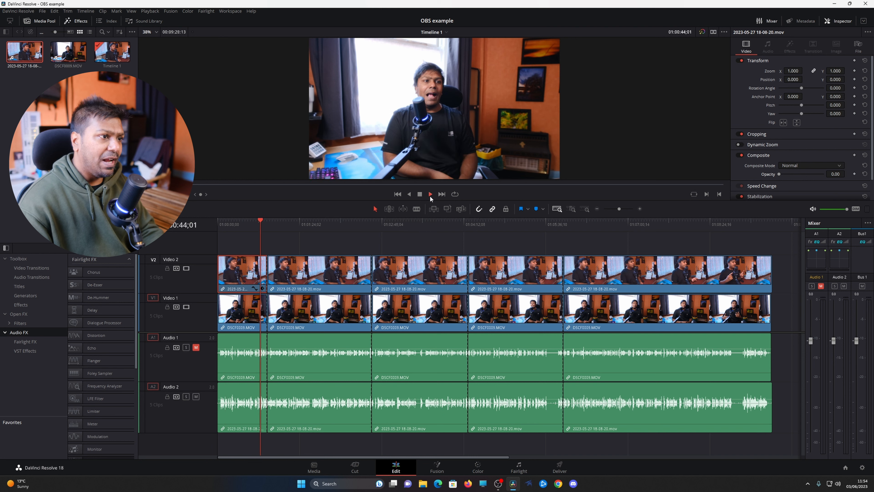
{"action": "left_click", "coordinate": [431, 194]}
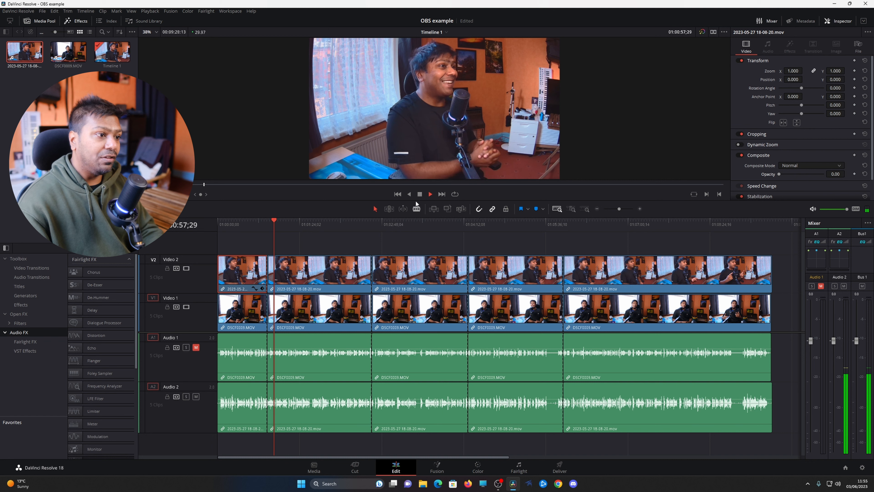
{"action": "left_click", "coordinate": [420, 194]}
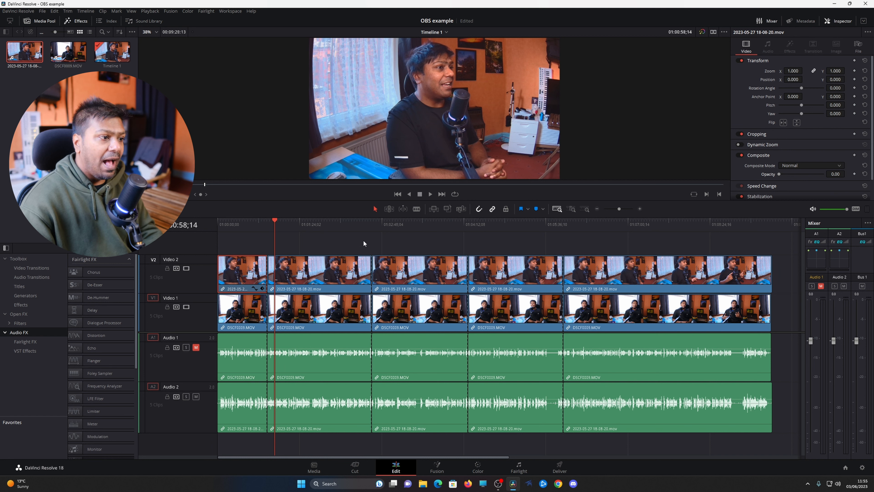
- Place the playhead at the second cut and set the third Video 2 clip section's opacity to 0
{"action": "left_click_drag", "start_coordinate": [360, 226], "coordinate": [366, 224]}
{"action": "left_click", "coordinate": [420, 279]}
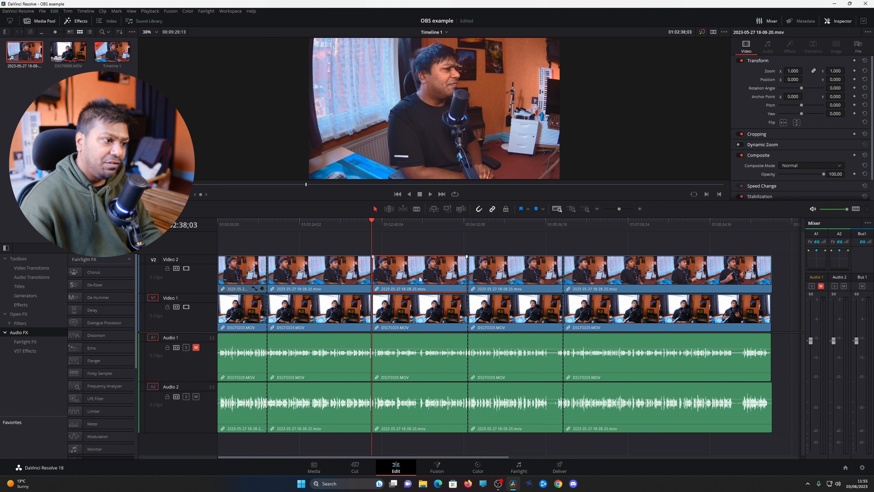
{"action": "left_click_drag", "start_coordinate": [824, 175], "coordinate": [718, 178]}
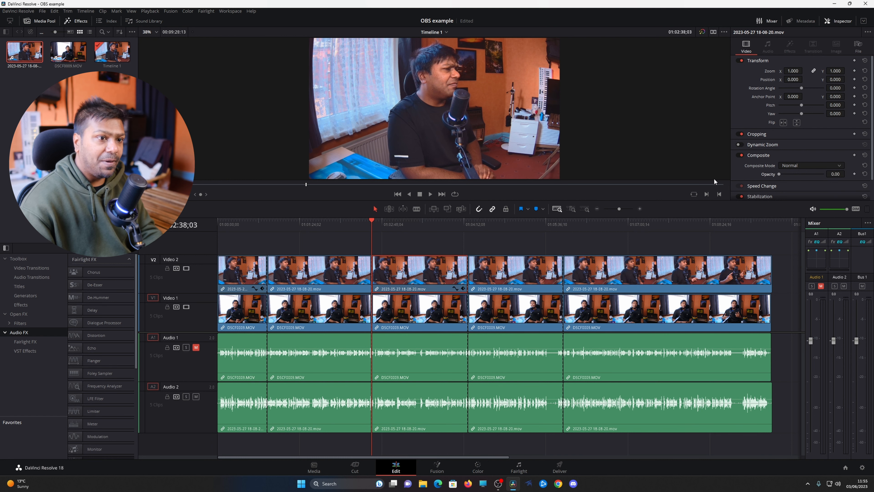
- Play the timeline from shortly before the second cut to check the switch back to camera footage
{"action": "left_click", "coordinate": [364, 223]}
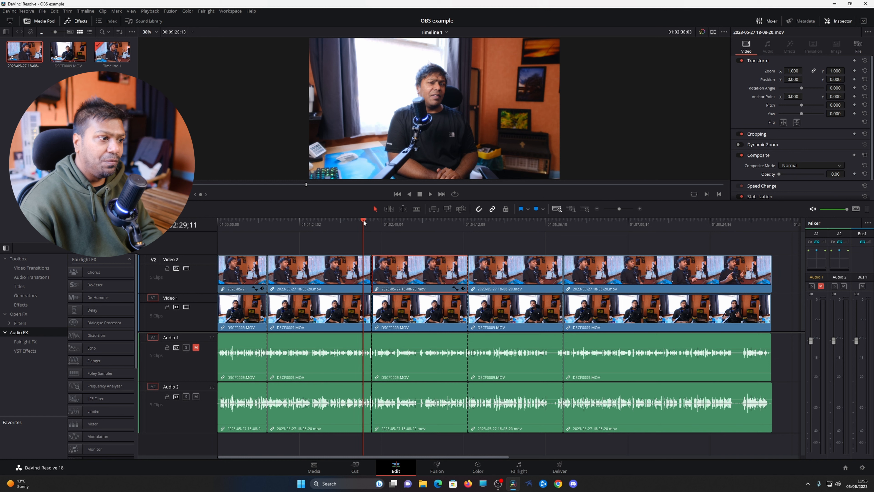
{"action": "left_click", "coordinate": [430, 194]}
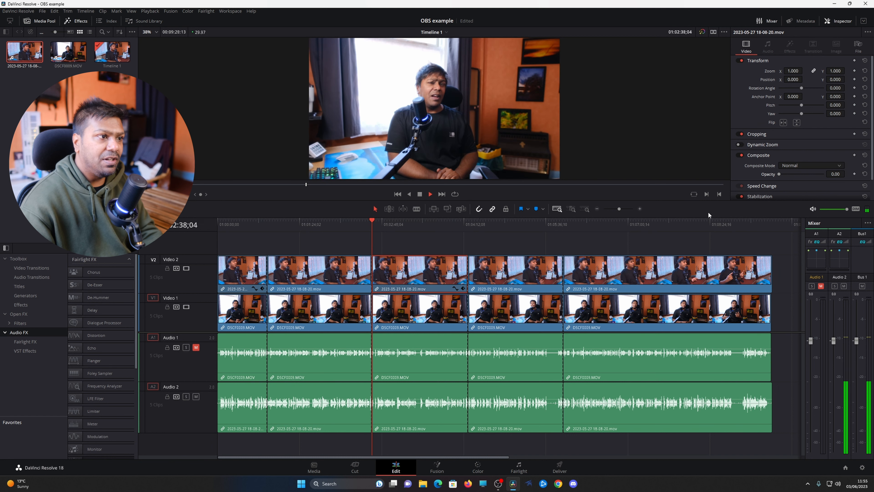
{"action": "left_click", "coordinate": [420, 196]}
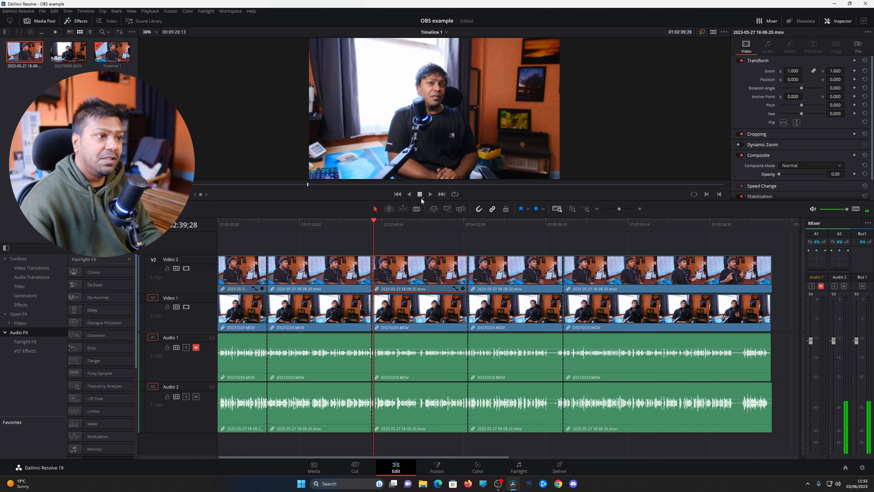